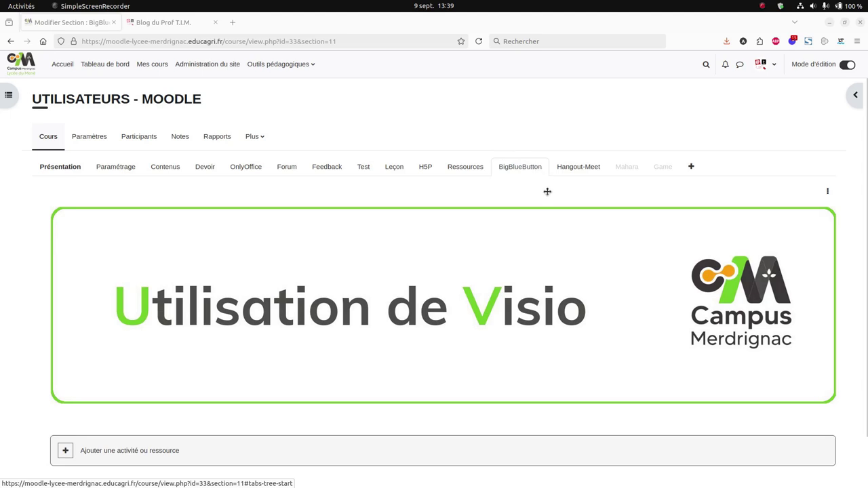
Add a new BigBlueButton activity to the course's BigBlueButton section
{"action": "scroll", "coordinate": [547, 190], "scroll_direction": "down", "scroll_amount": 1}
{"action": "scroll", "coordinate": [583, 197], "scroll_direction": "up", "scroll_amount": 1}
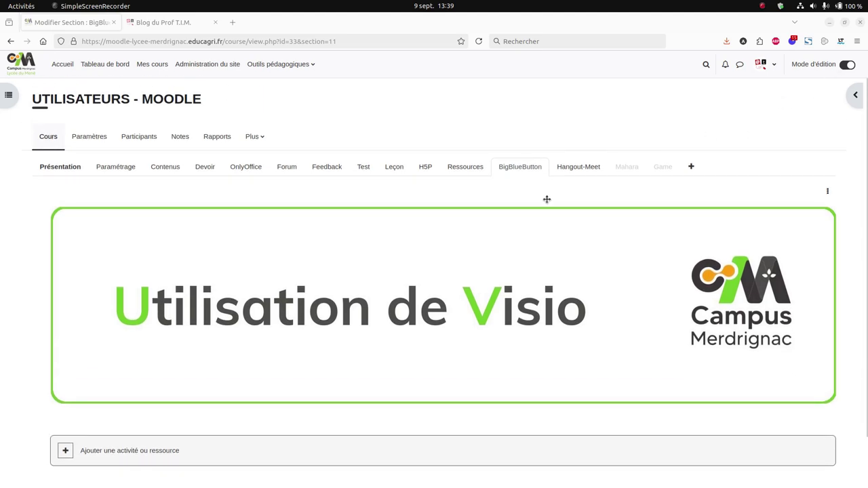
{"action": "scroll", "coordinate": [547, 200], "scroll_direction": "down", "scroll_amount": 1}
{"action": "left_click", "coordinate": [143, 401]}
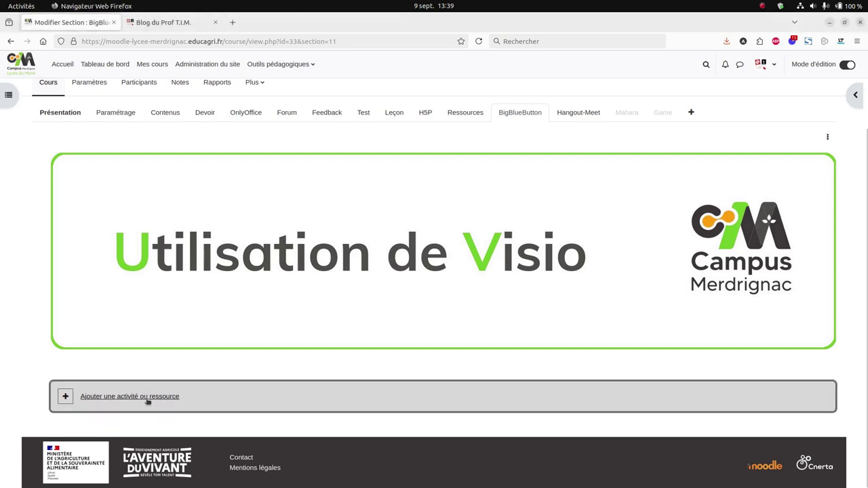
{"action": "left_click", "coordinate": [353, 384]}
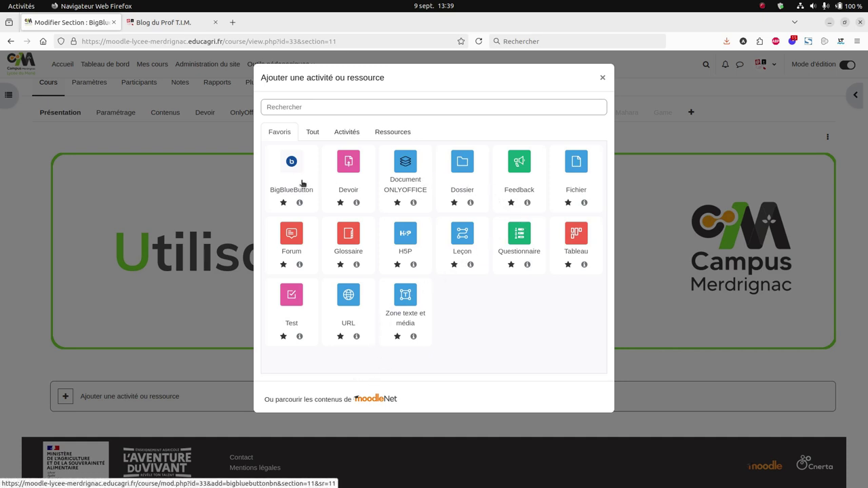
{"action": "left_click", "coordinate": [317, 133]}
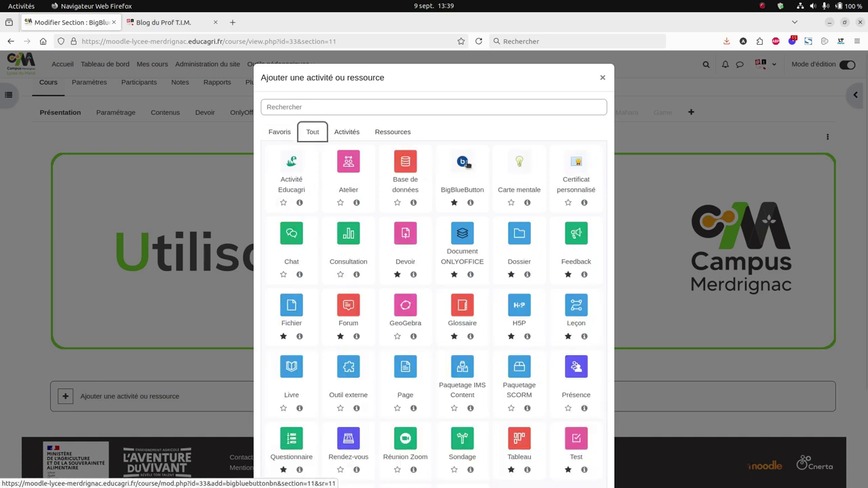
{"action": "left_click", "coordinate": [281, 131]}
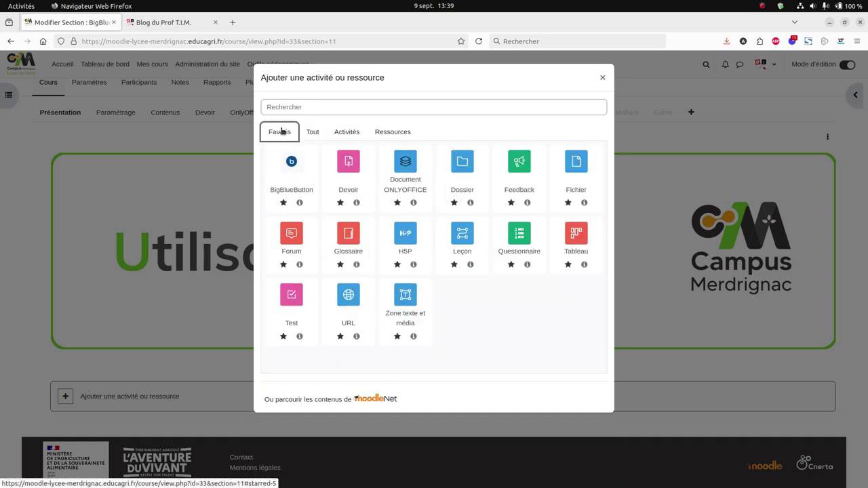
{"action": "left_click", "coordinate": [292, 164]}
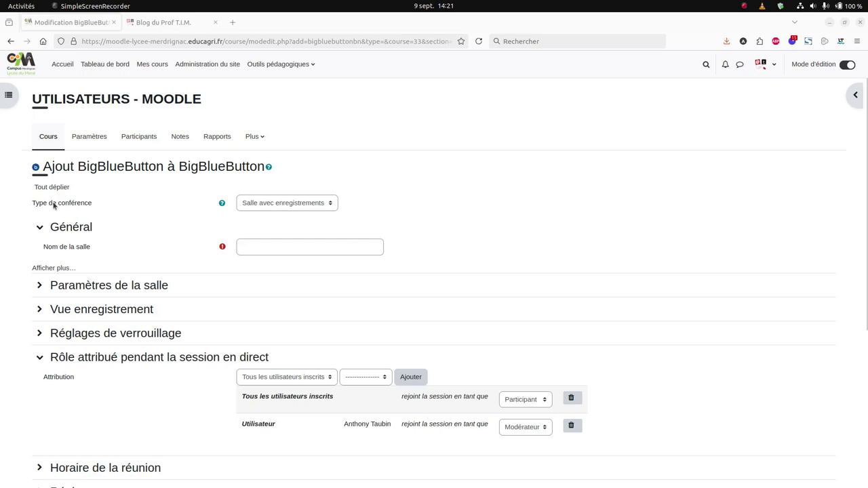
Read the help for the conference type (Type de conférence) and review its available options
{"action": "left_click", "coordinate": [222, 203]}
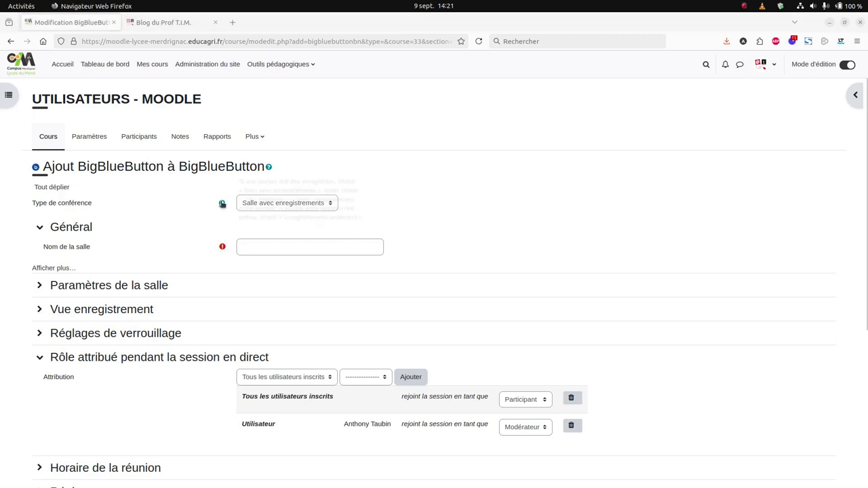
{"action": "left_click", "coordinate": [222, 204]}
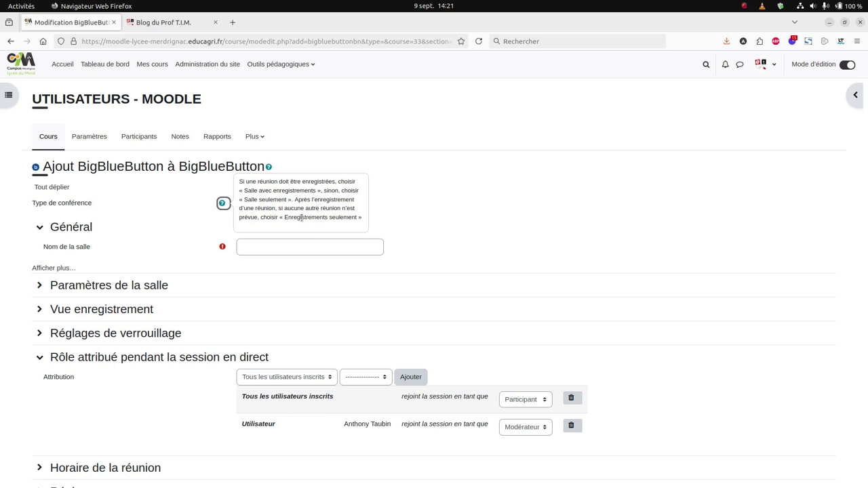
{"action": "left_click", "coordinate": [389, 211]}
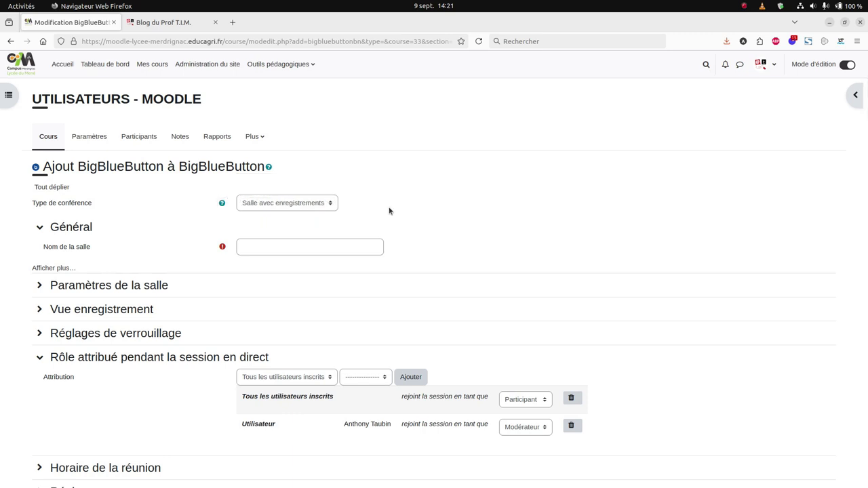
{"action": "left_click", "coordinate": [288, 207]}
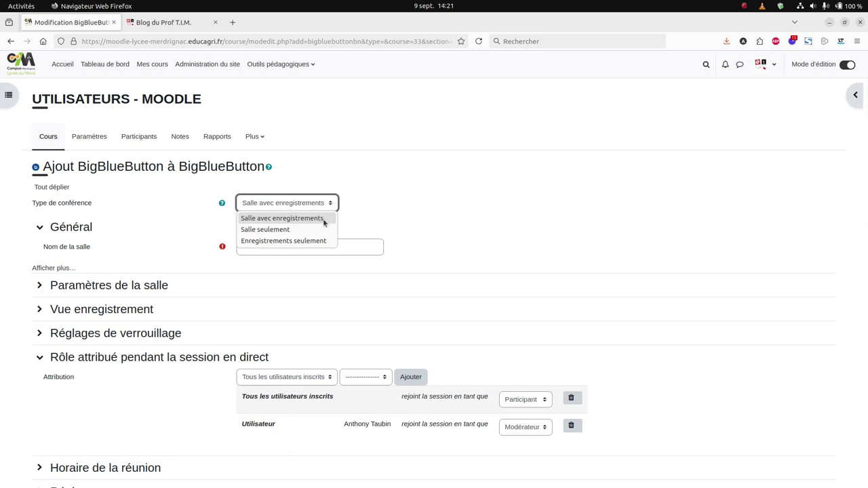
{"action": "left_click", "coordinate": [359, 217]}
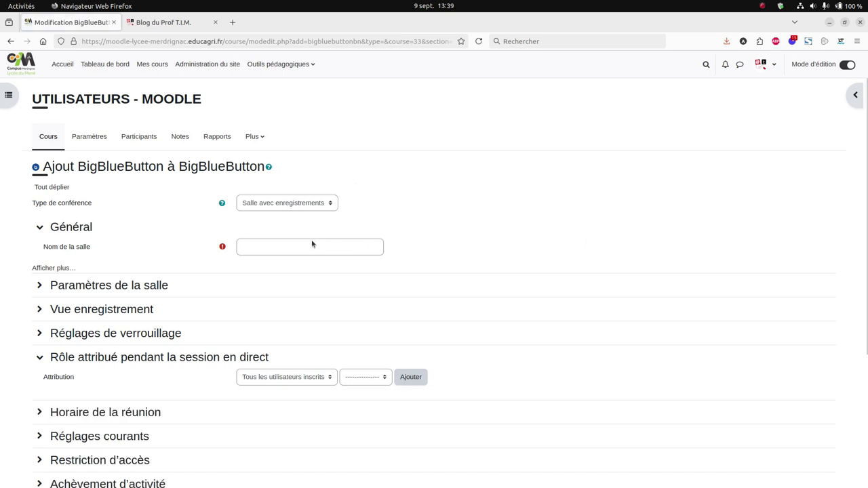
Name the room "Cours du 9 septembre" and reveal the additional general settings with the description editor
{"action": "left_click", "coordinate": [247, 245]}
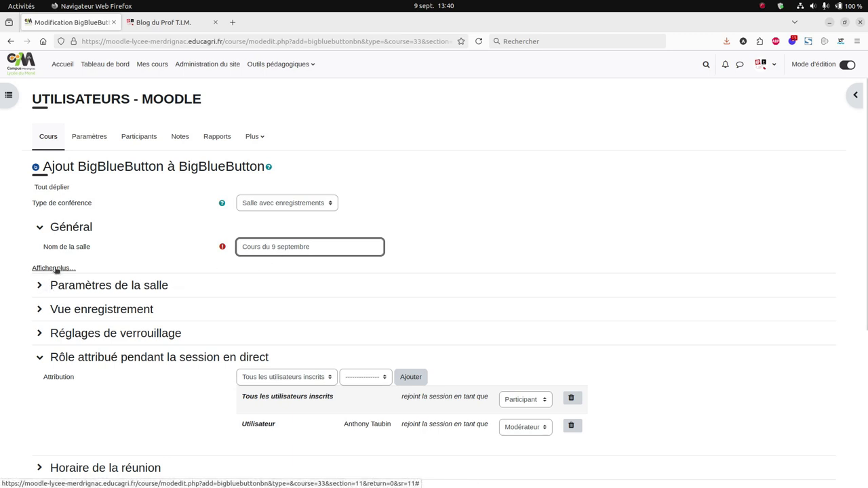
{"action": "left_click", "coordinate": [57, 269]}
{"action": "scroll", "coordinate": [287, 318], "scroll_direction": "down", "scroll_amount": 3}
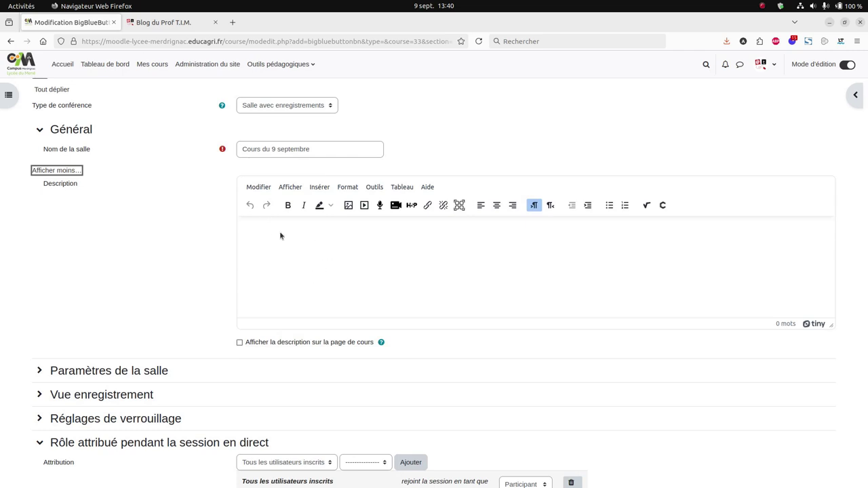
In the room settings, make participants wait for the moderator (Attendez le modérateur) and consult that option's help
{"action": "left_click", "coordinate": [37, 371]}
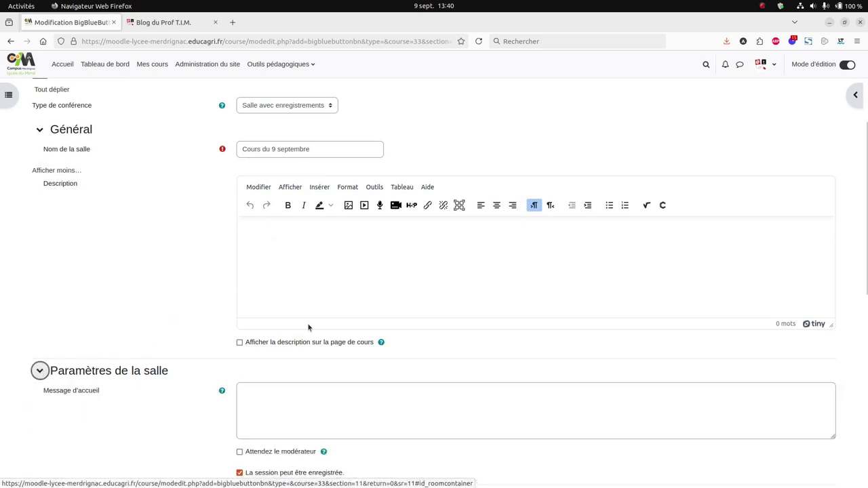
{"action": "scroll", "coordinate": [509, 298], "scroll_direction": "down", "scroll_amount": 4}
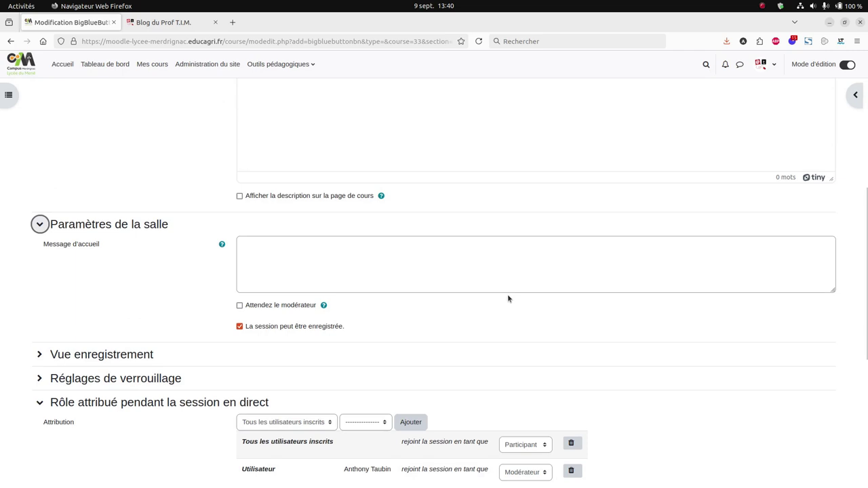
{"action": "left_click", "coordinate": [285, 271]}
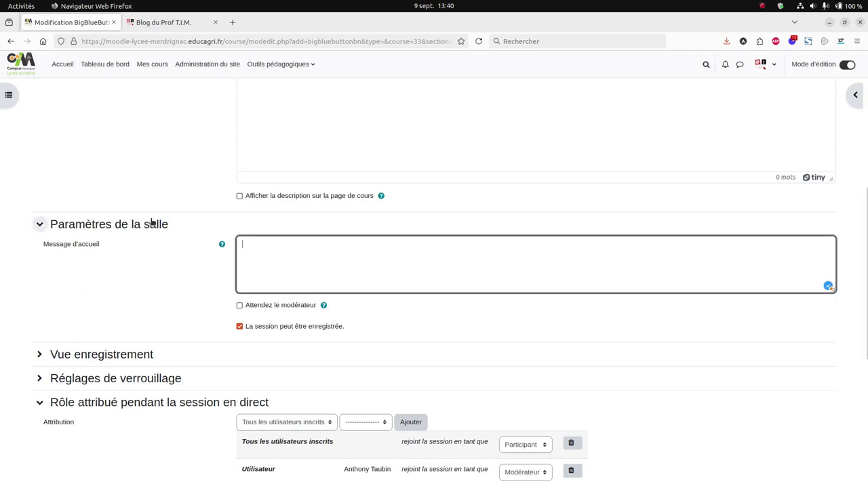
{"action": "left_click", "coordinate": [239, 306]}
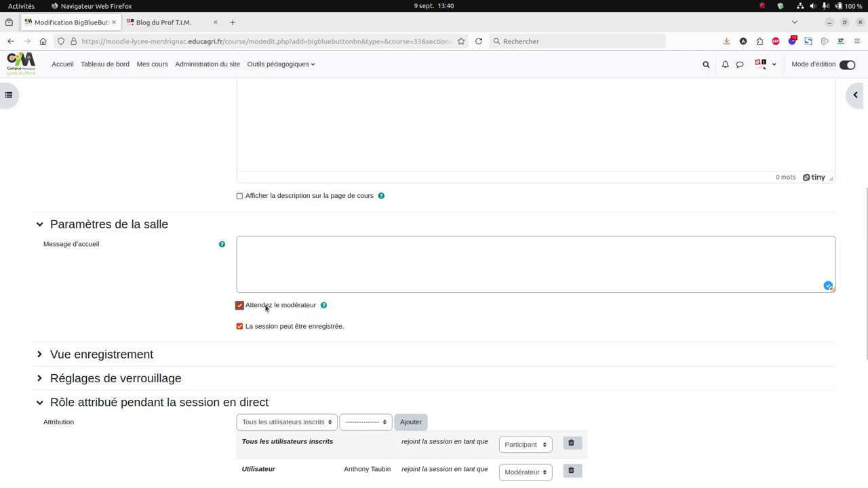
{"action": "left_click", "coordinate": [325, 306]}
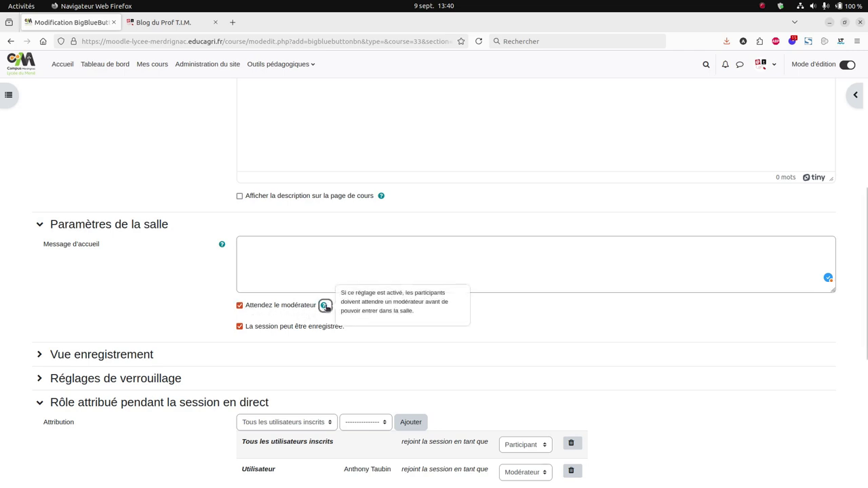
{"action": "left_click", "coordinate": [500, 312]}
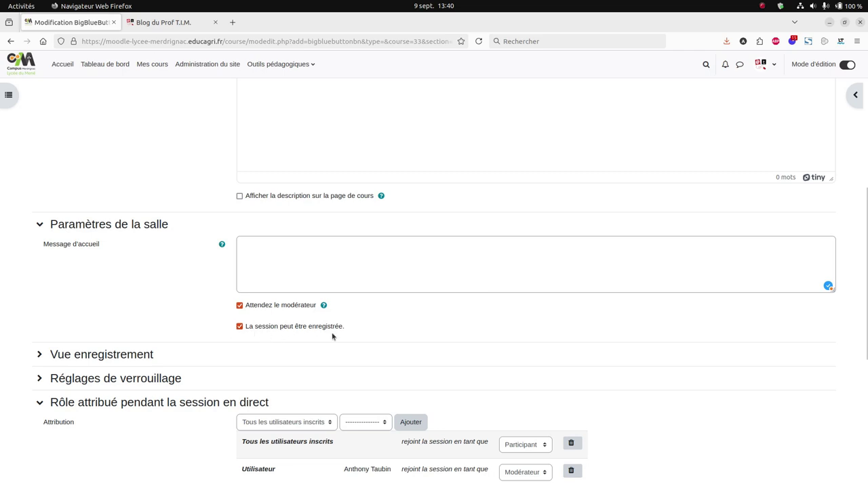
Expand the recording view and lock settings, and disable private chat (Désactiver la discussion privée)
{"action": "scroll", "coordinate": [391, 310], "scroll_direction": "down", "scroll_amount": 3}
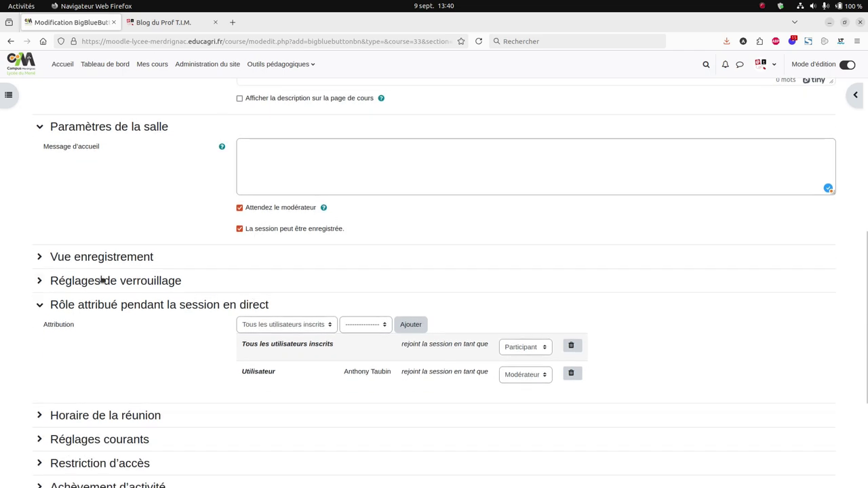
{"action": "left_click", "coordinate": [40, 257]}
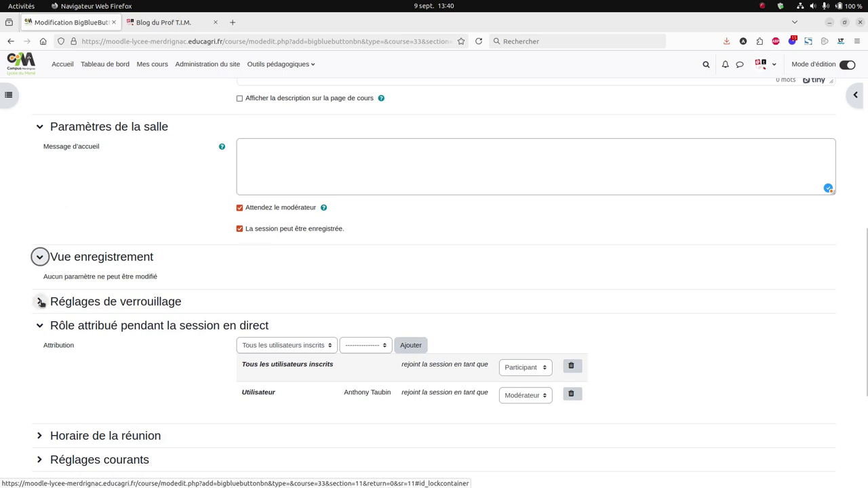
{"action": "left_click", "coordinate": [40, 302]}
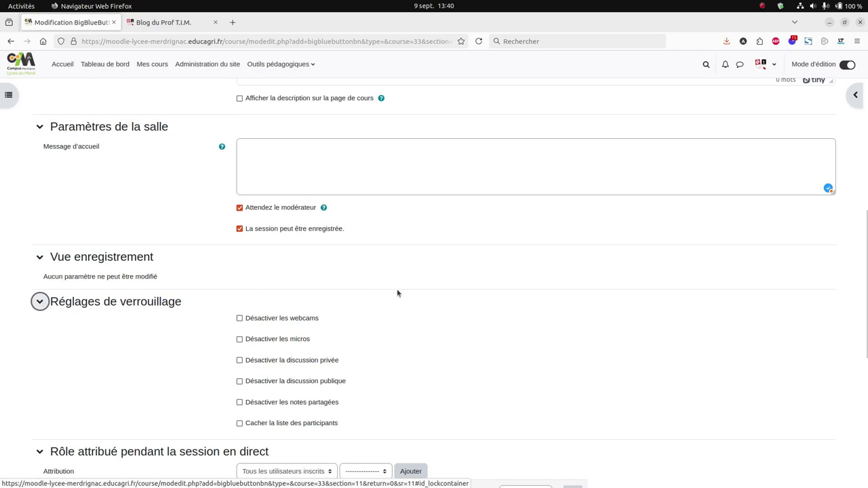
{"action": "scroll", "coordinate": [440, 298], "scroll_direction": "down", "scroll_amount": 3}
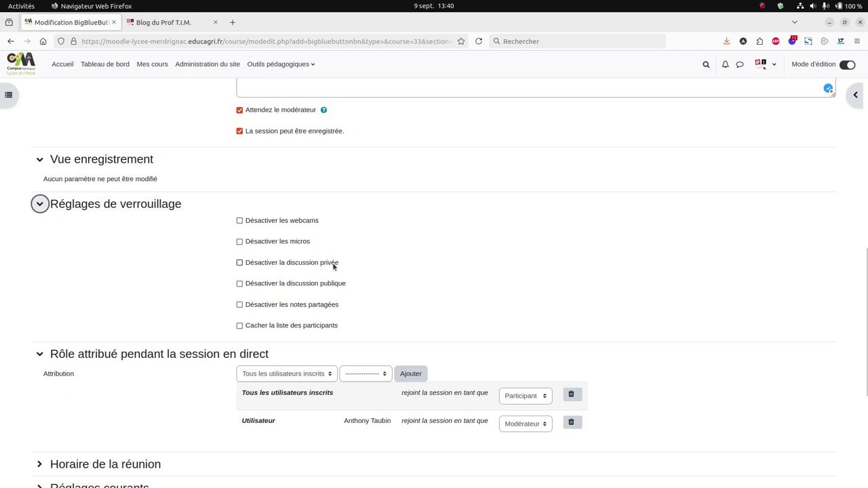
{"action": "left_click", "coordinate": [239, 263]}
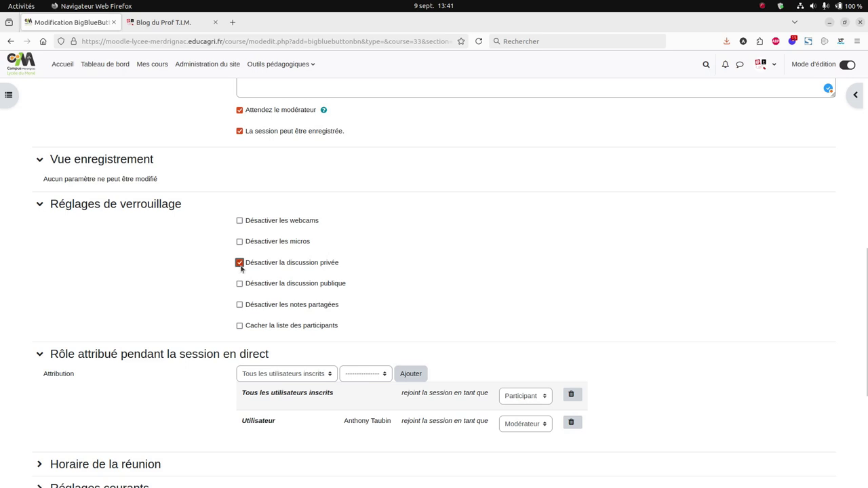
Review the live-session role choices for the individual user and all enrolled users, and check the attribution list
{"action": "scroll", "coordinate": [457, 277], "scroll_direction": "down", "scroll_amount": 4}
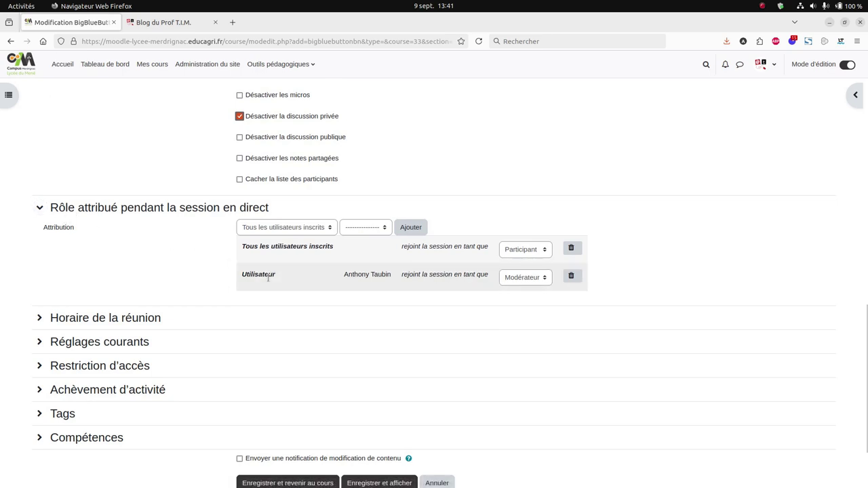
{"action": "left_click", "coordinate": [507, 281]}
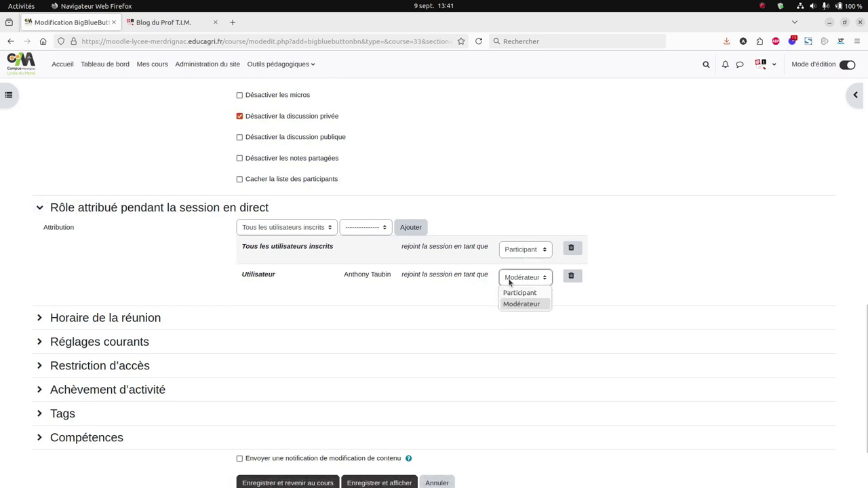
{"action": "left_click", "coordinate": [509, 280]}
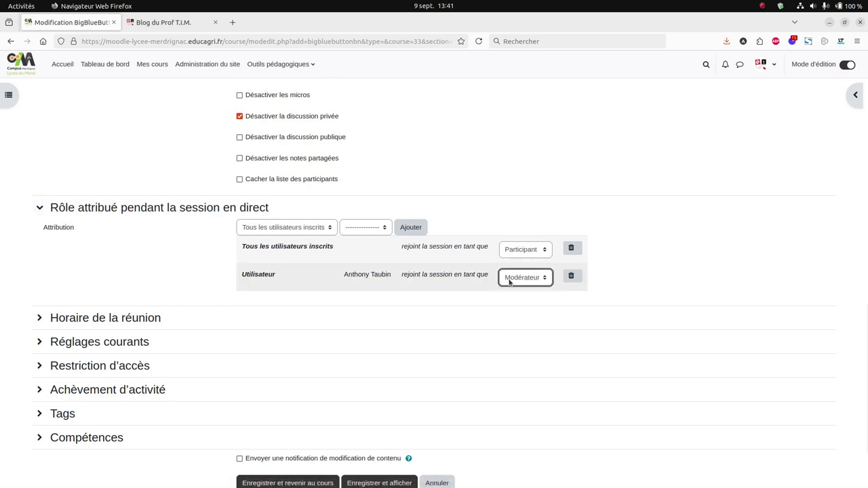
{"action": "left_click", "coordinate": [518, 253]}
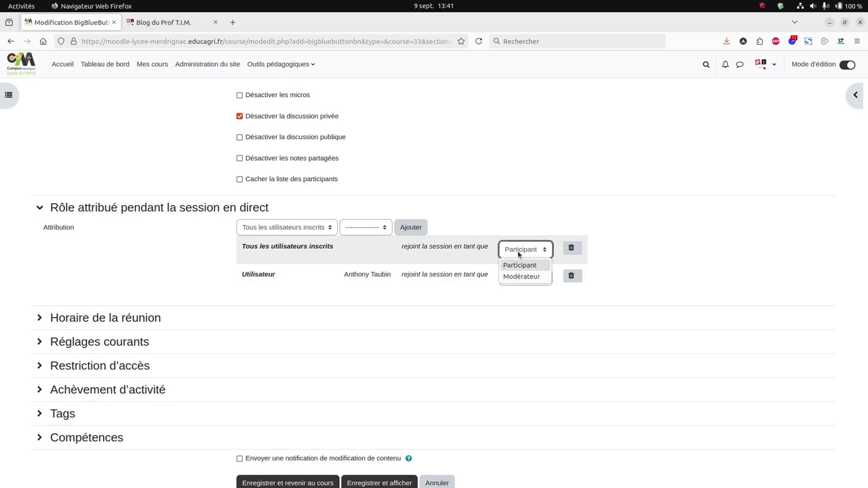
{"action": "left_click", "coordinate": [519, 254]}
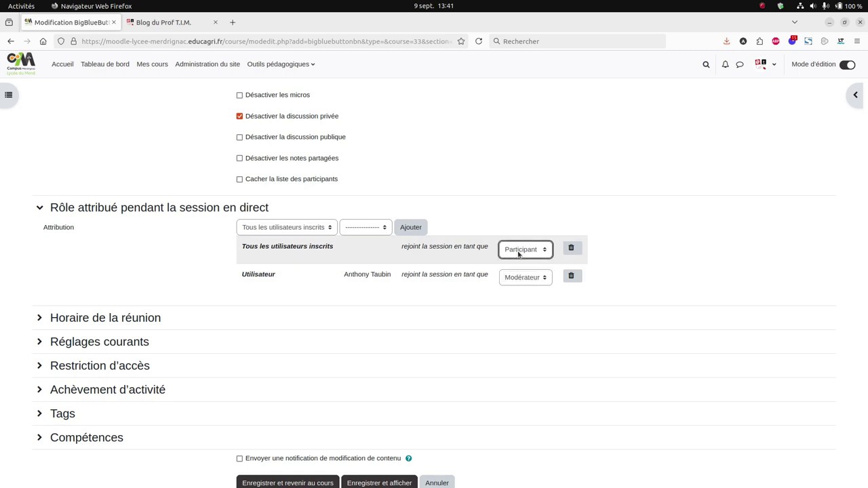
{"action": "left_click", "coordinate": [333, 231]}
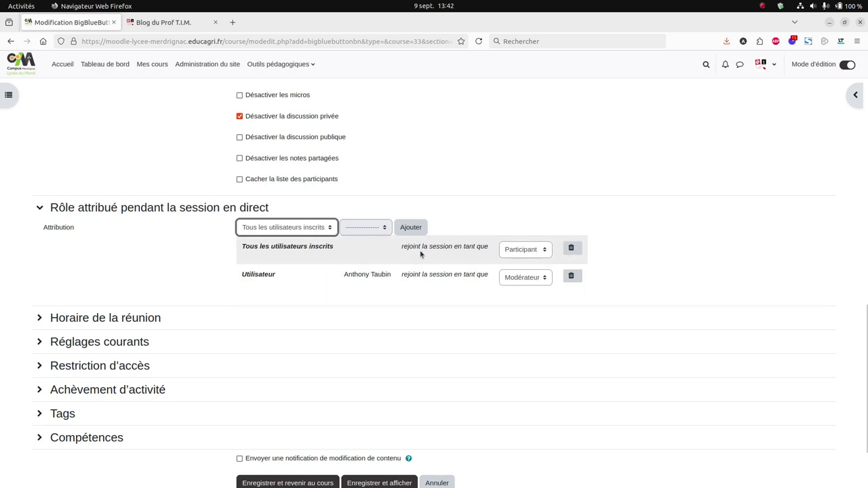
Enable the meeting's opening and closing times (Ouverture and Fermer), and set the closing hour to 14
{"action": "left_click", "coordinate": [40, 317]}
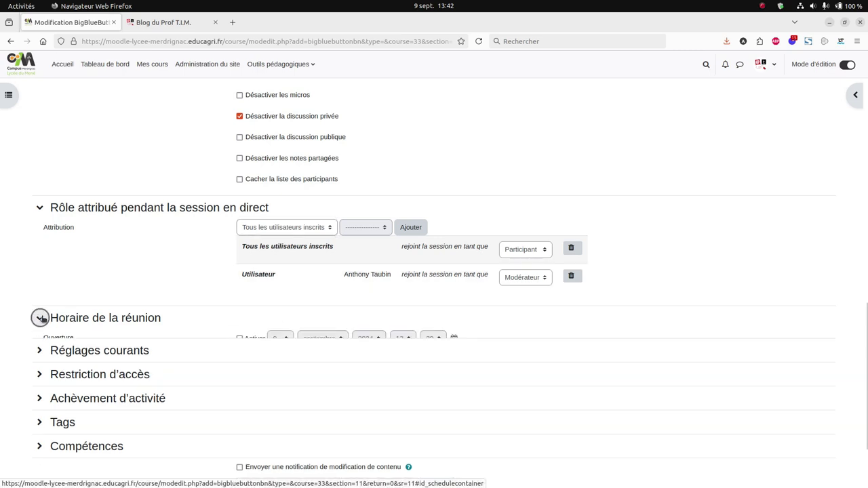
{"action": "scroll", "coordinate": [640, 299], "scroll_direction": "down", "scroll_amount": 1}
{"action": "scroll", "coordinate": [640, 299], "scroll_direction": "down", "scroll_amount": 2}
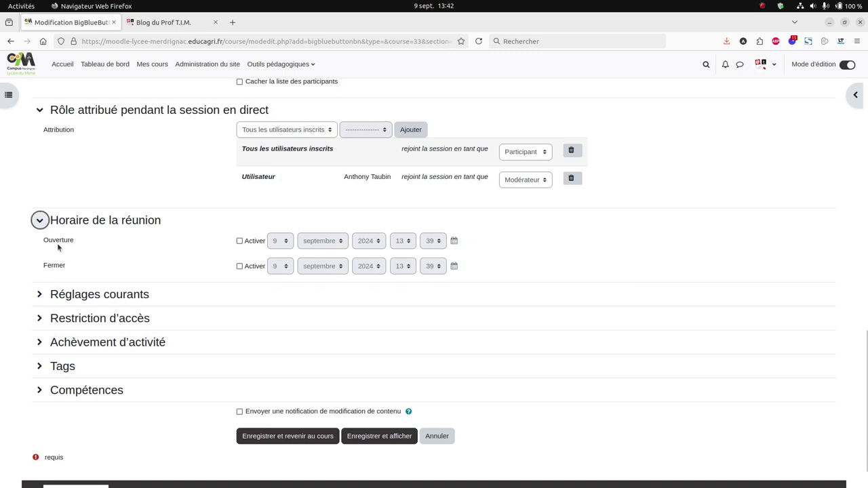
{"action": "left_click", "coordinate": [240, 241]}
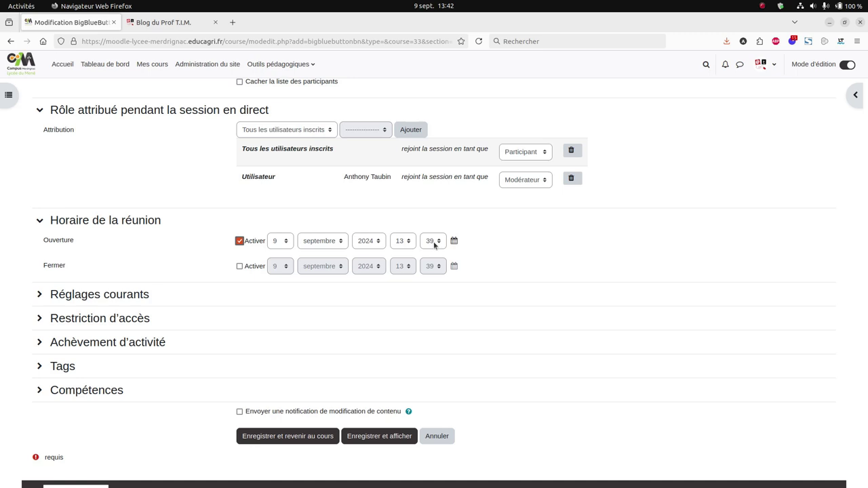
{"action": "left_click", "coordinate": [239, 266]}
{"action": "left_click", "coordinate": [409, 268]}
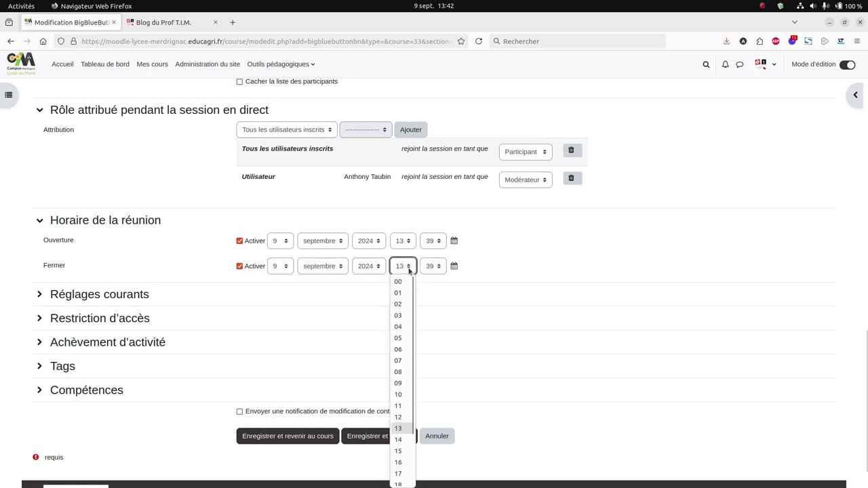
{"action": "left_click", "coordinate": [400, 439]}
{"action": "left_click", "coordinate": [484, 272]}
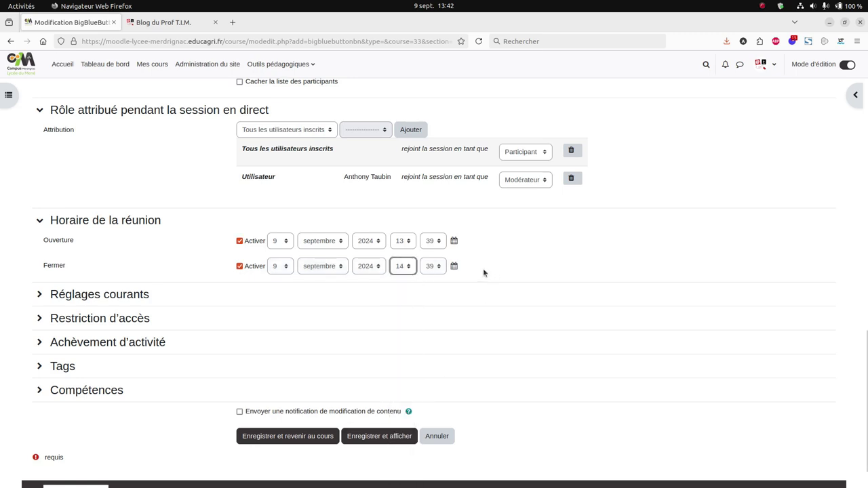
Review the room's common settings, access restriction and activity completion sections (Réglages courants, Restriction d'accès, Achèvement d'activité)
{"action": "left_click", "coordinate": [39, 296]}
{"action": "scroll", "coordinate": [165, 262], "scroll_direction": "down", "scroll_amount": 3}
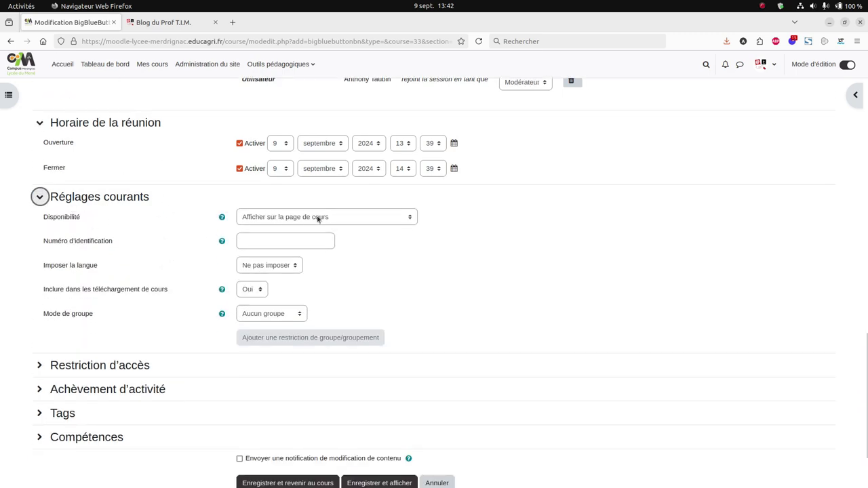
{"action": "scroll", "coordinate": [471, 273], "scroll_direction": "down", "scroll_amount": 3}
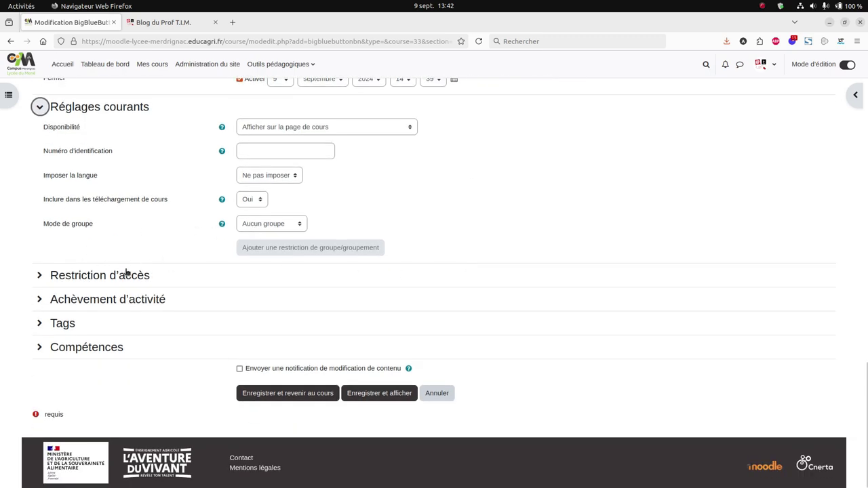
{"action": "left_click", "coordinate": [42, 275]}
{"action": "scroll", "coordinate": [86, 264], "scroll_direction": "down", "scroll_amount": 2}
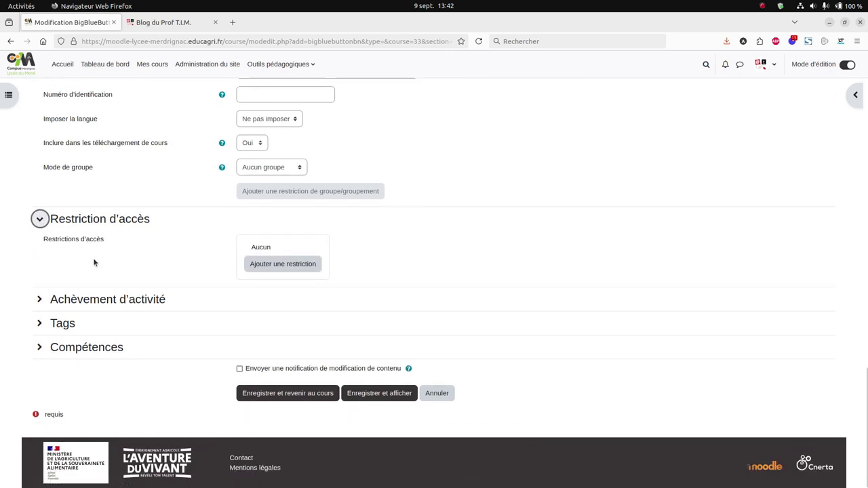
{"action": "left_click", "coordinate": [43, 302]}
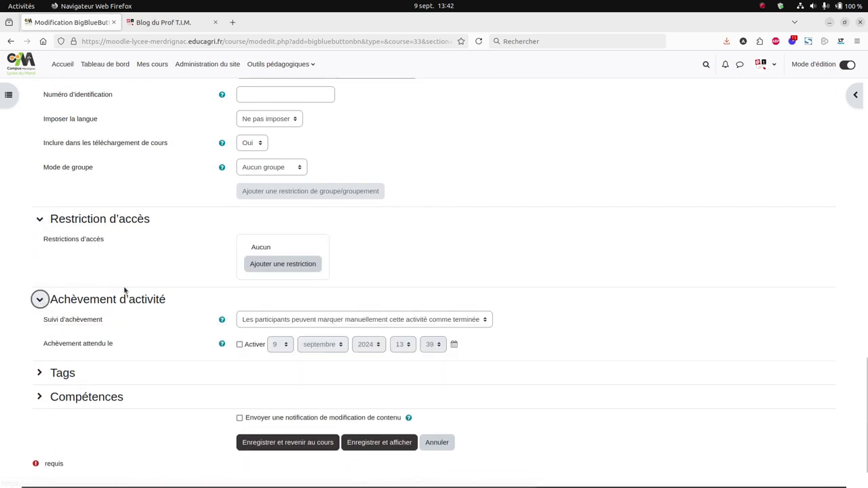
{"action": "scroll", "coordinate": [293, 278], "scroll_direction": "down", "scroll_amount": 2}
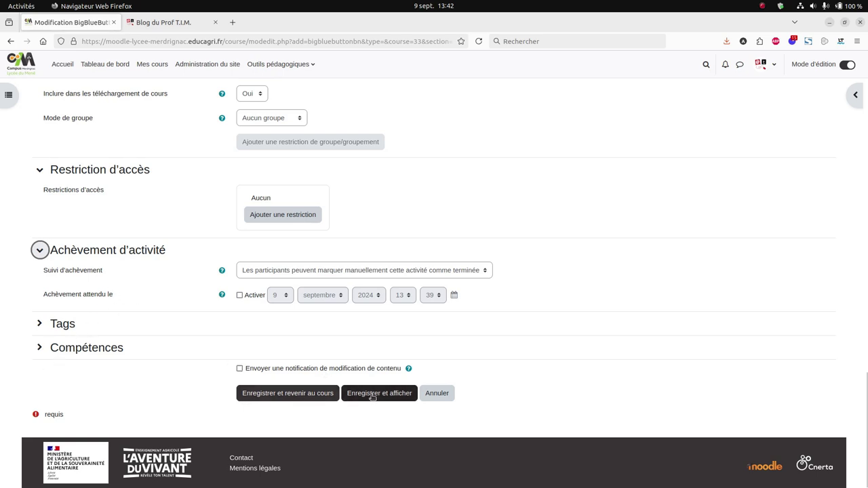
Save the room settings, return to the course and open the "Cours du 9 septembre" activity
{"action": "left_click", "coordinate": [309, 396]}
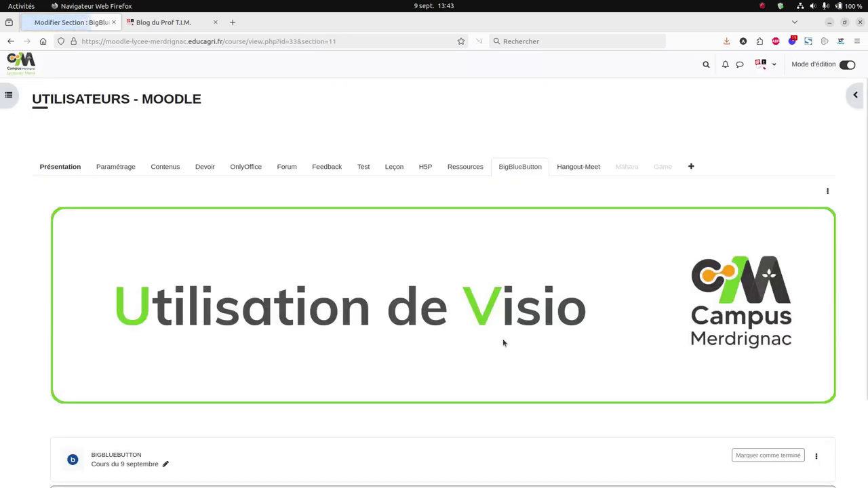
{"action": "scroll", "coordinate": [547, 302], "scroll_direction": "down", "scroll_amount": 3}
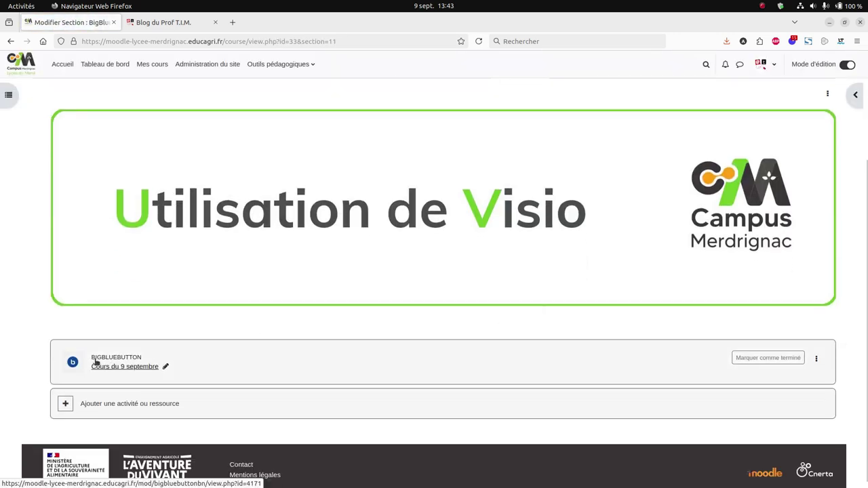
{"action": "left_click", "coordinate": [147, 367]}
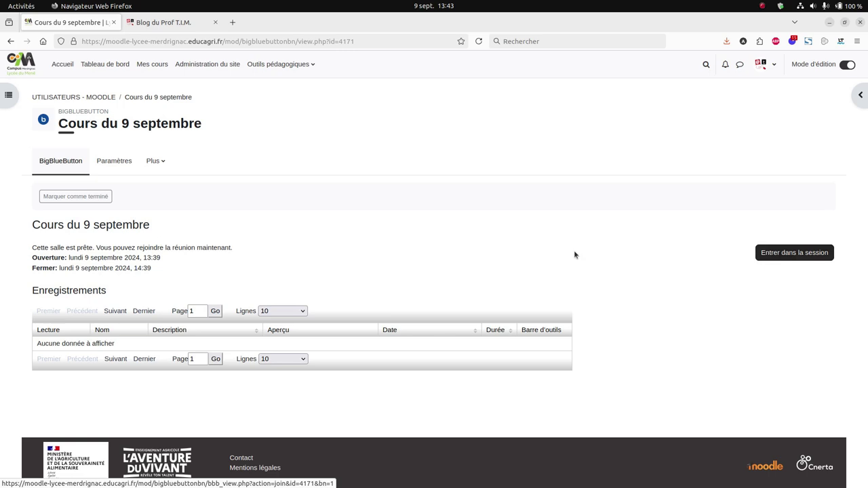
Enter the session in talk-and-listen mode (Parler et écouter), allow the Jabra Connect 4h Mono microphone and join with audio
{"action": "left_click", "coordinate": [801, 254]}
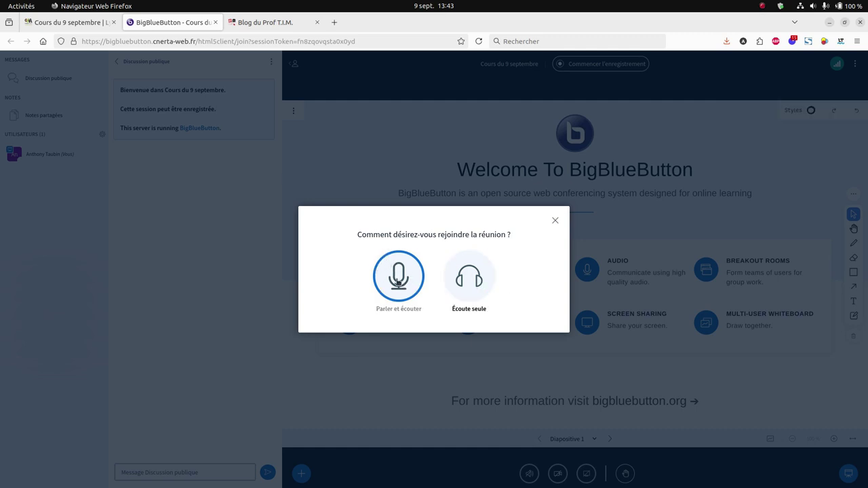
{"action": "left_click", "coordinate": [398, 282]}
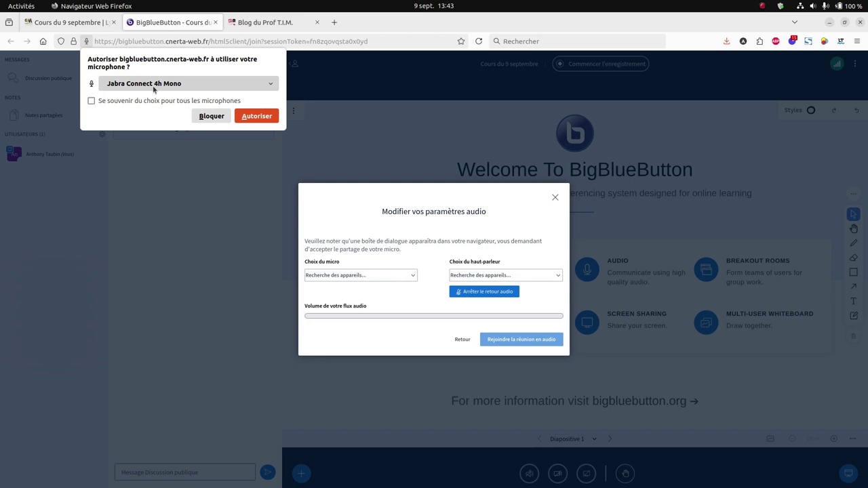
{"action": "left_click", "coordinate": [265, 117]}
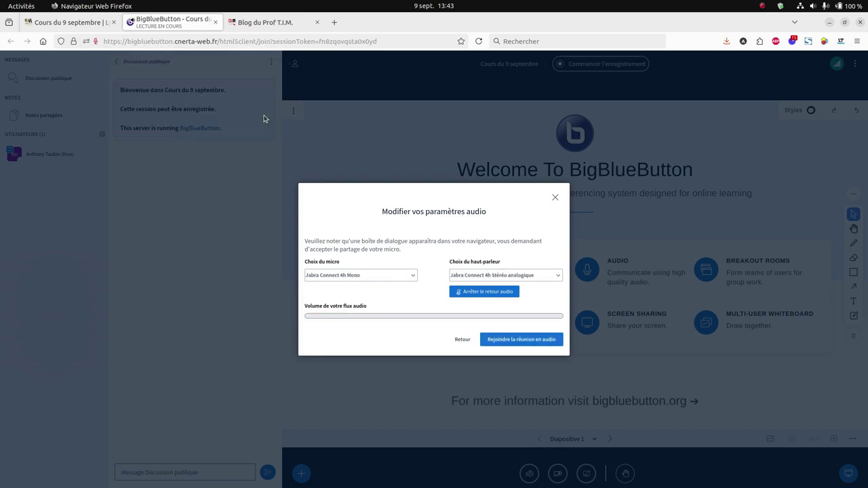
{"action": "left_click", "coordinate": [533, 341]}
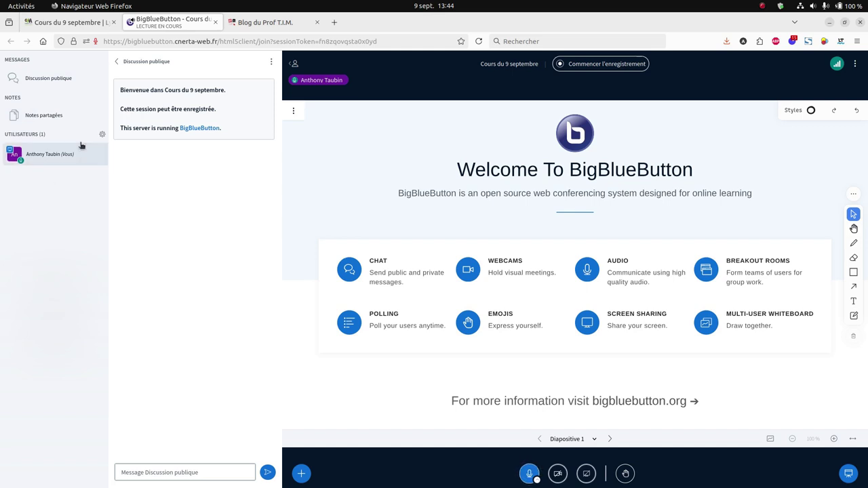
Consult the session's user management options
{"action": "left_click", "coordinate": [102, 135]}
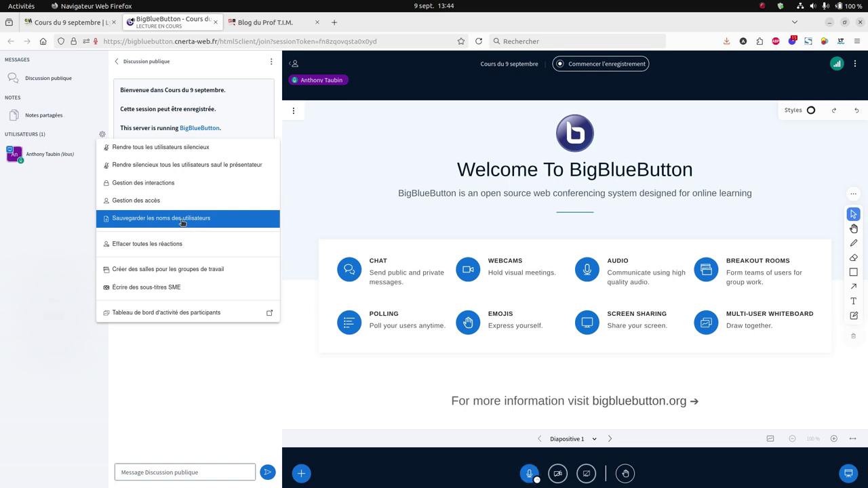
{"action": "left_click", "coordinate": [75, 192]}
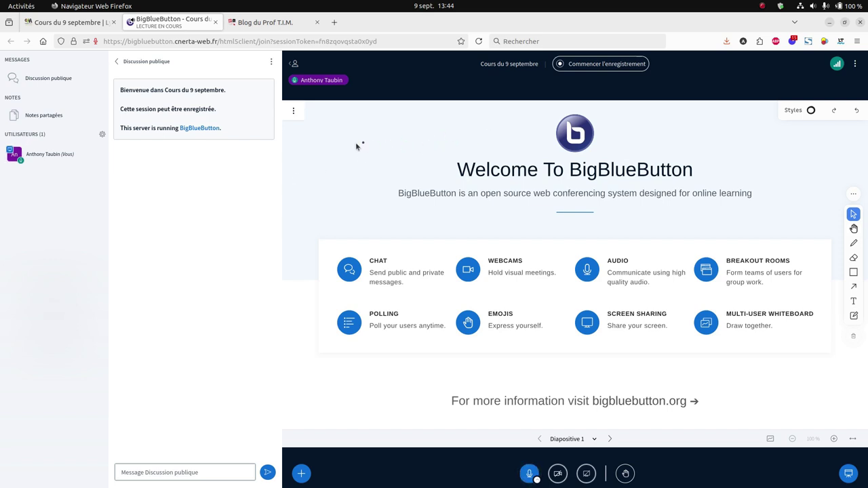
Allow access to the Integrated Camera and share the webcam in the session
{"action": "left_click", "coordinate": [559, 474]}
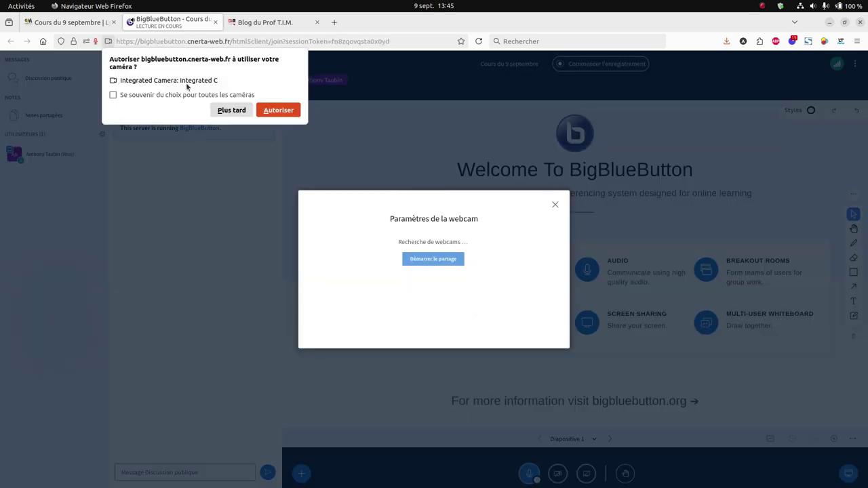
{"action": "left_click", "coordinate": [276, 109]}
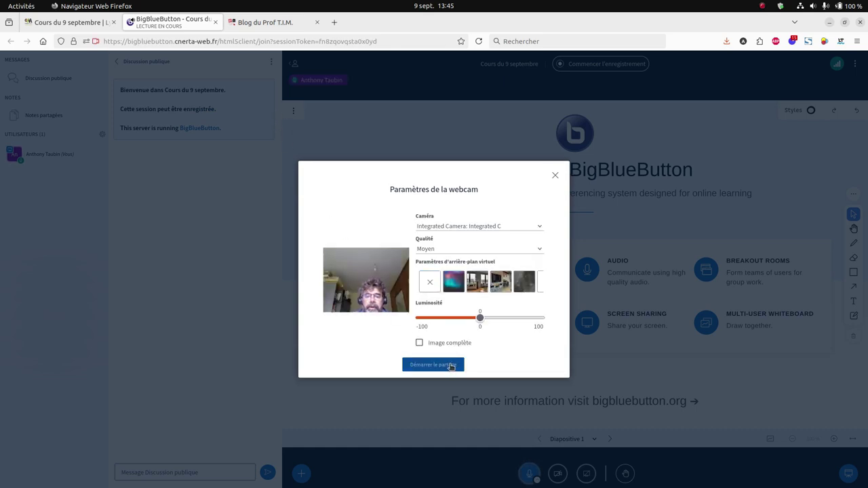
{"action": "left_click", "coordinate": [450, 367]}
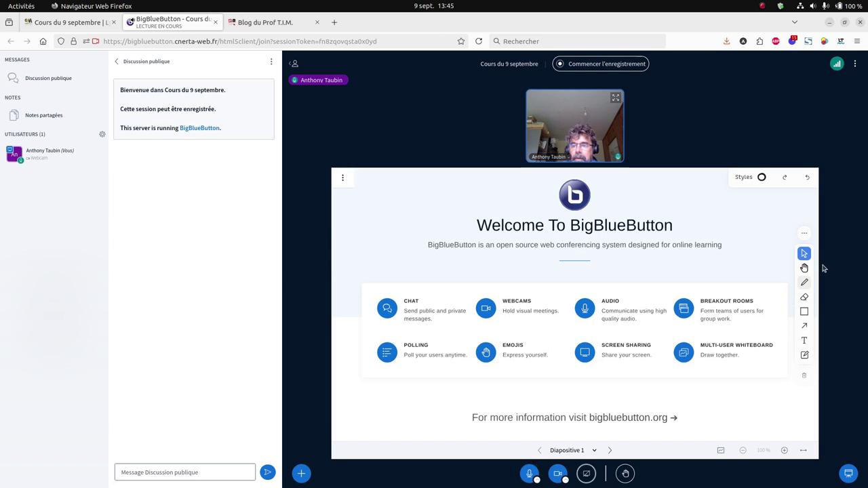
Draw several freehand pencil strokes across the welcome slide
{"action": "left_click", "coordinate": [805, 282]}
{"action": "mouse_move", "coordinate": [565, 269]}
{"action": "left_mouse_down"}
{"action": "mouse_move", "coordinate": [478, 316]}
{"action": "mouse_move", "coordinate": [466, 285]}
{"action": "left_mouse_up"}
{"action": "mouse_move", "coordinate": [426, 238]}
{"action": "left_mouse_down"}
{"action": "mouse_move", "coordinate": [610, 252]}
{"action": "mouse_move", "coordinate": [686, 278]}
{"action": "mouse_move", "coordinate": [661, 370]}
{"action": "mouse_move", "coordinate": [716, 380]}
{"action": "left_mouse_up"}
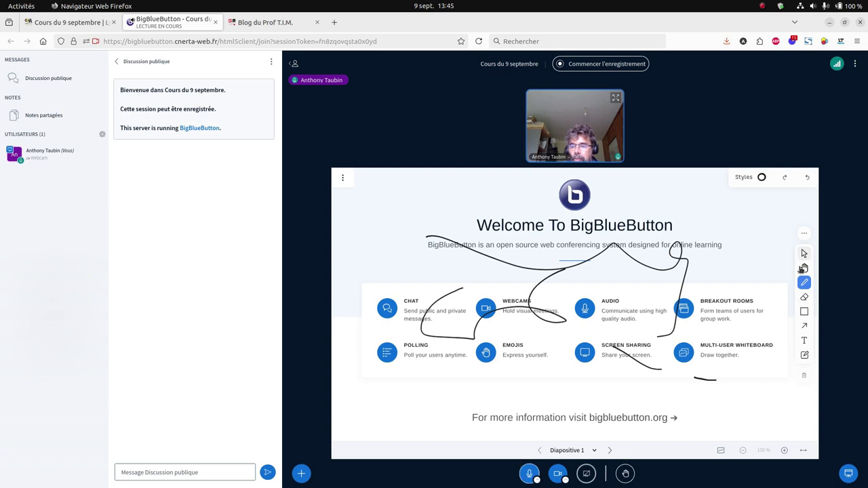
Erase all the freehand strokes from the welcome slide
{"action": "left_click", "coordinate": [805, 297]}
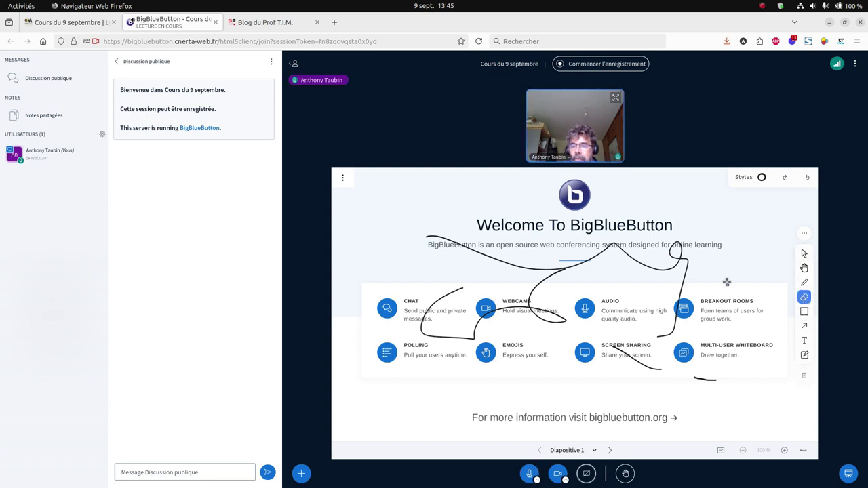
{"action": "left_click", "coordinate": [683, 272]}
{"action": "left_click", "coordinate": [567, 317]}
{"action": "left_click_drag", "start_coordinate": [581, 319], "coordinate": [716, 391]}
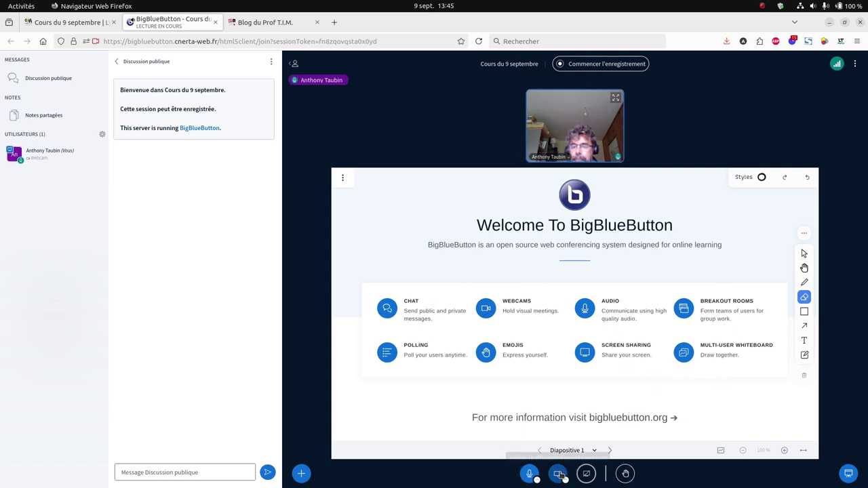
Share the whole screen Écran 1 in the session and authorize the browser to show it
{"action": "left_click", "coordinate": [586, 475]}
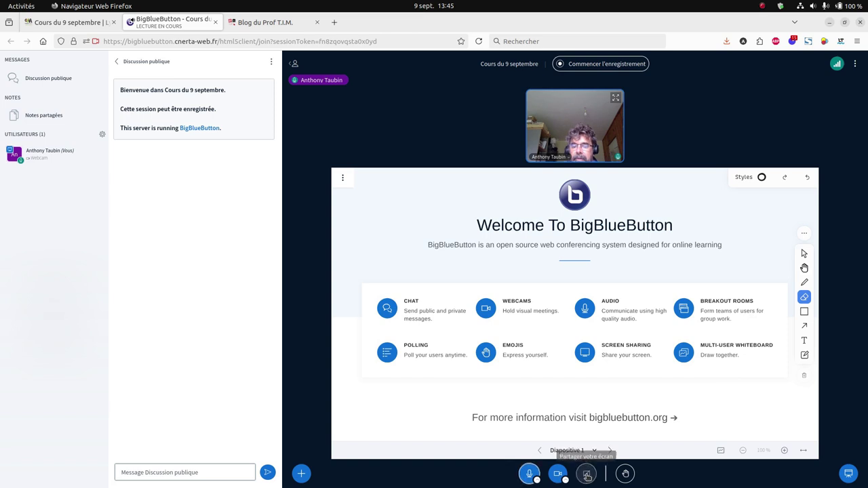
{"action": "left_click", "coordinate": [196, 78]}
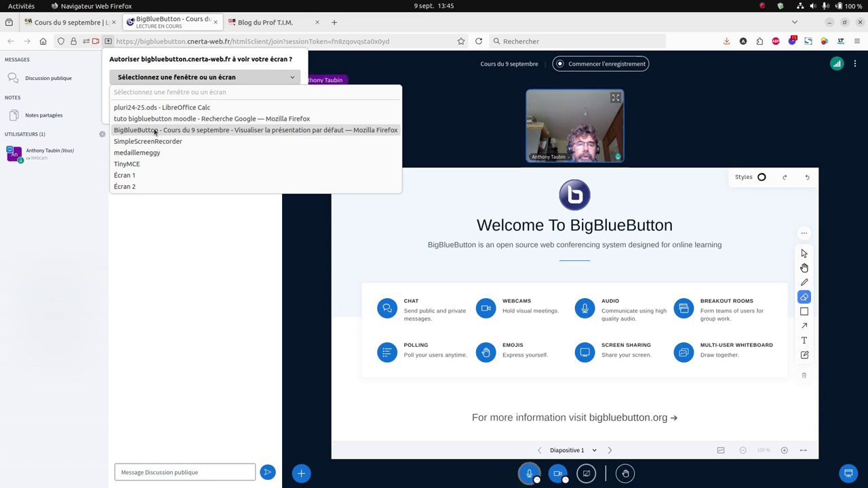
{"action": "left_click", "coordinate": [150, 176]}
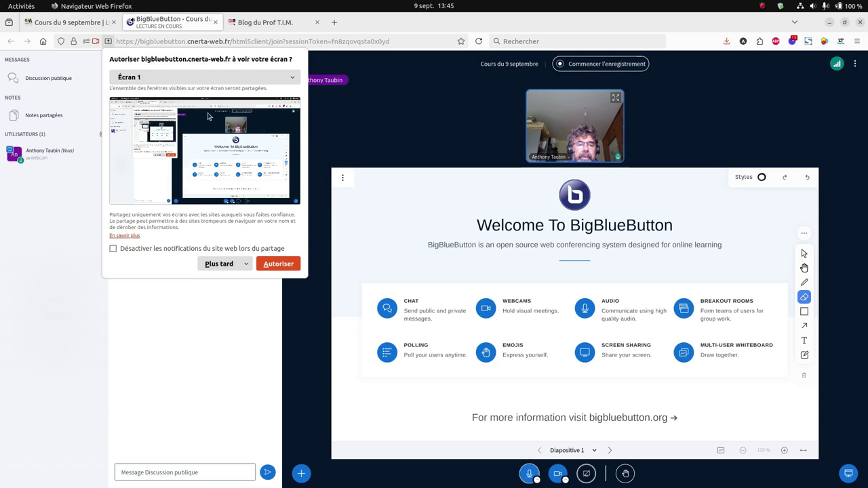
{"action": "left_click", "coordinate": [285, 268]}
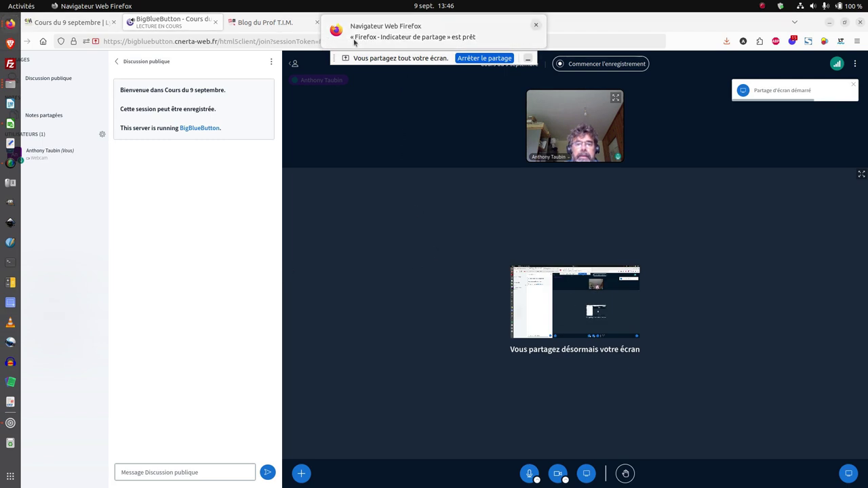
Show the Blog du Prof T.I.M. site through the shared screen, down to its latest articles
{"action": "left_click", "coordinate": [265, 24]}
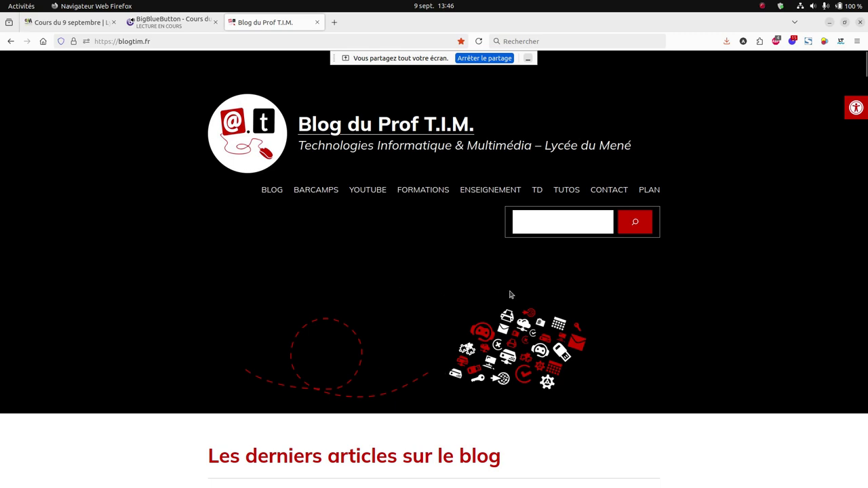
{"action": "scroll", "coordinate": [430, 210], "scroll_direction": "down", "scroll_amount": 2}
{"action": "scroll", "coordinate": [430, 210], "scroll_direction": "down", "scroll_amount": 5}
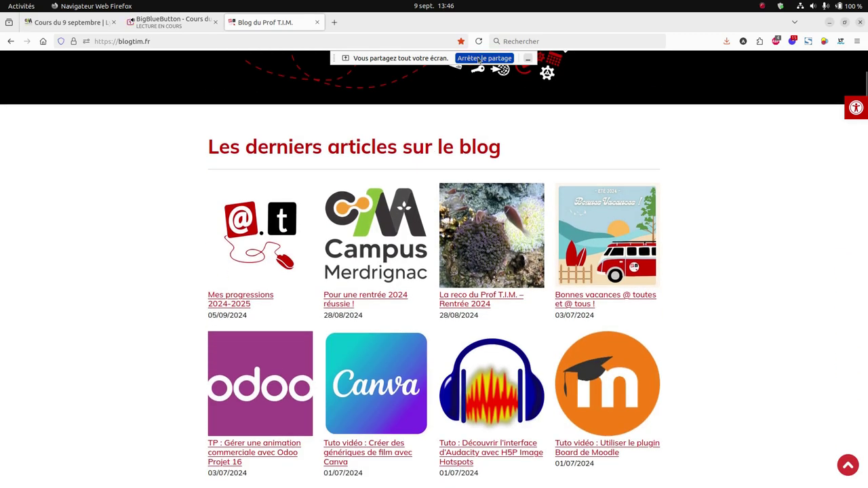
Stop the screen sharing and the webcam, and mute the microphone
{"action": "left_click", "coordinate": [479, 59]}
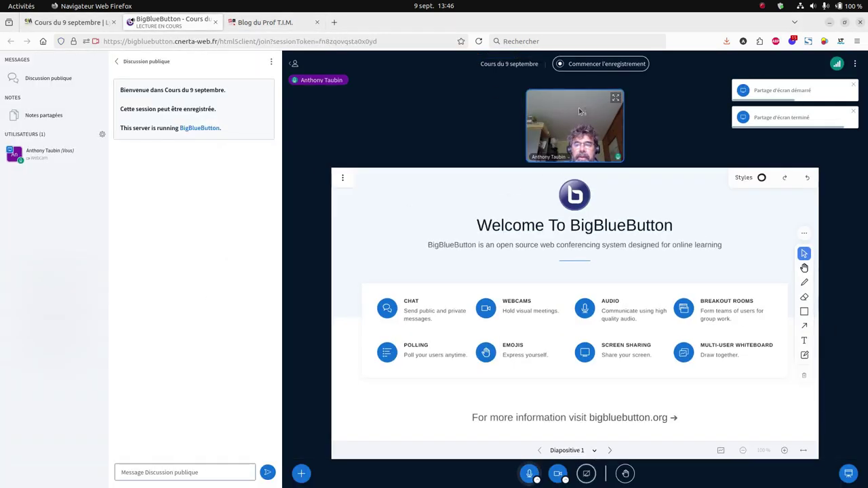
{"action": "left_click", "coordinate": [557, 476]}
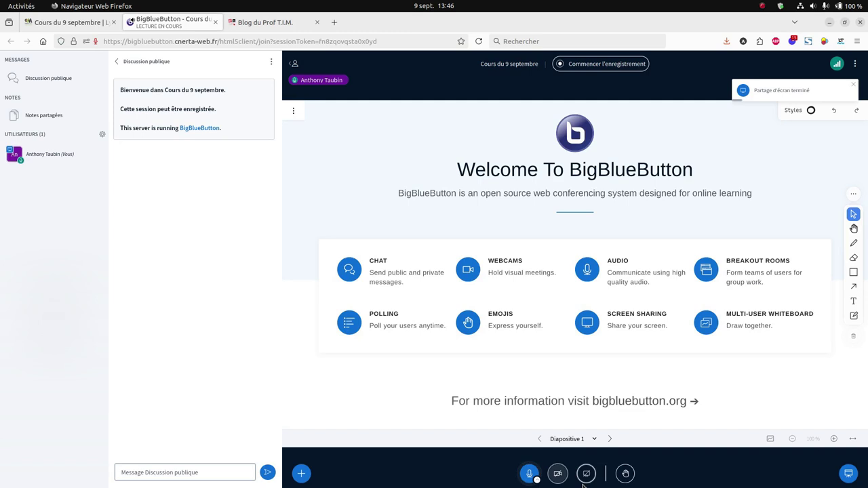
{"action": "left_click", "coordinate": [529, 475]}
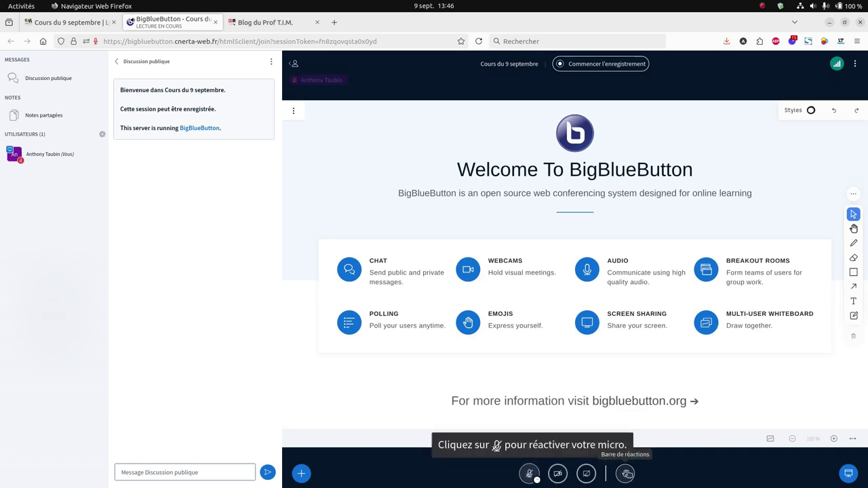
Consult the available reactions and the raise-hand option, and close them without choosing one
{"action": "left_click", "coordinate": [626, 475]}
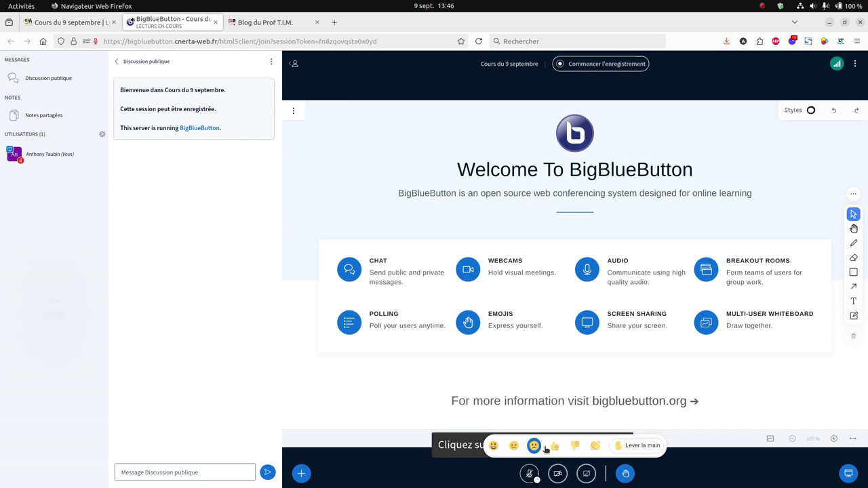
{"action": "left_click", "coordinate": [668, 474]}
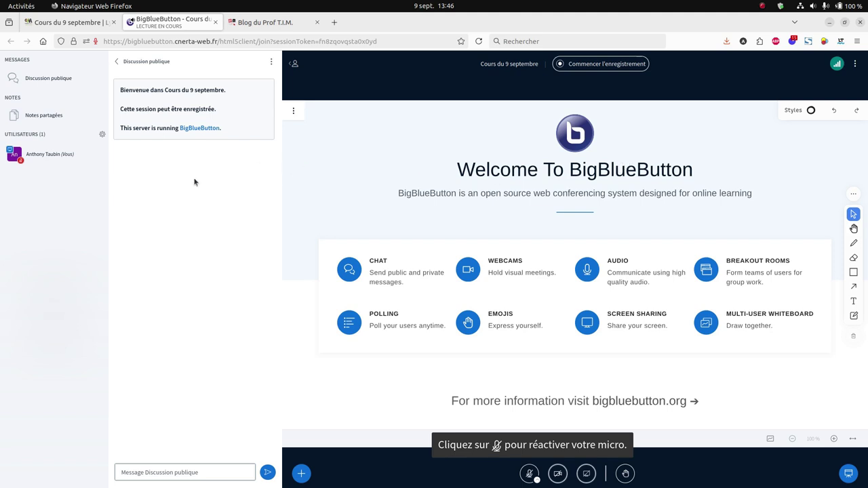
Start recording the meeting and pause the recording after a few seconds, confirming both actions
{"action": "left_click", "coordinate": [604, 67]}
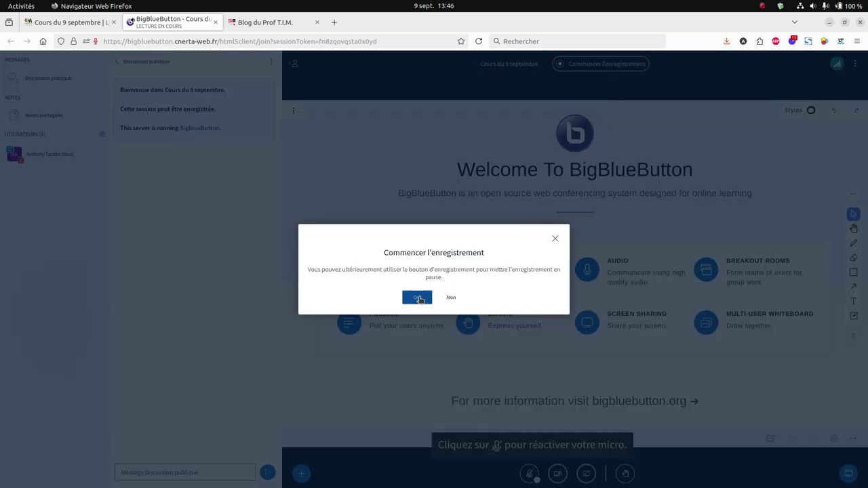
{"action": "left_click", "coordinate": [418, 298]}
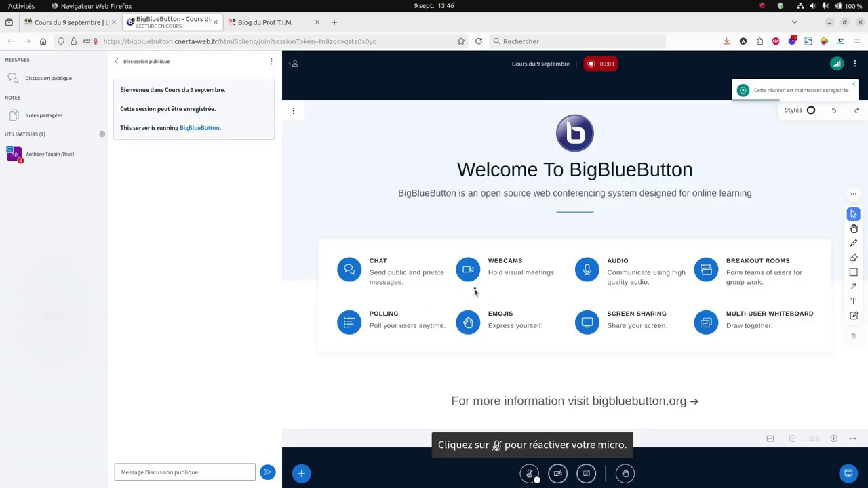
{"action": "left_click", "coordinate": [598, 65]}
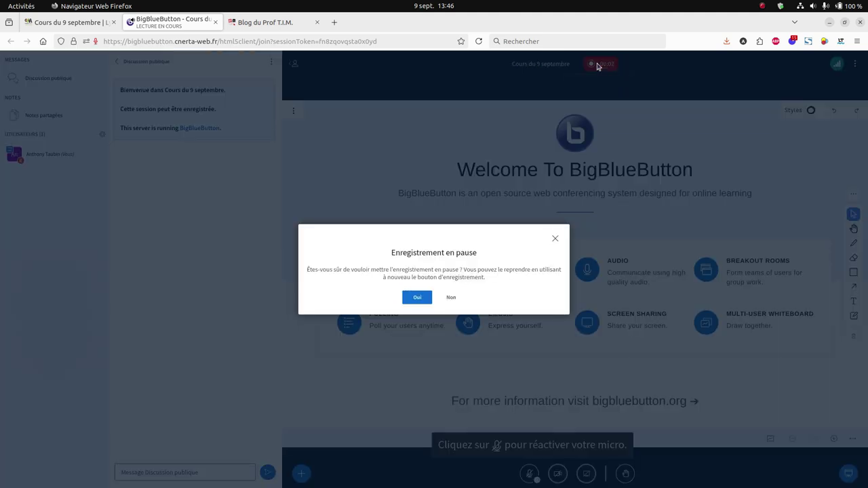
{"action": "left_click", "coordinate": [417, 297]}
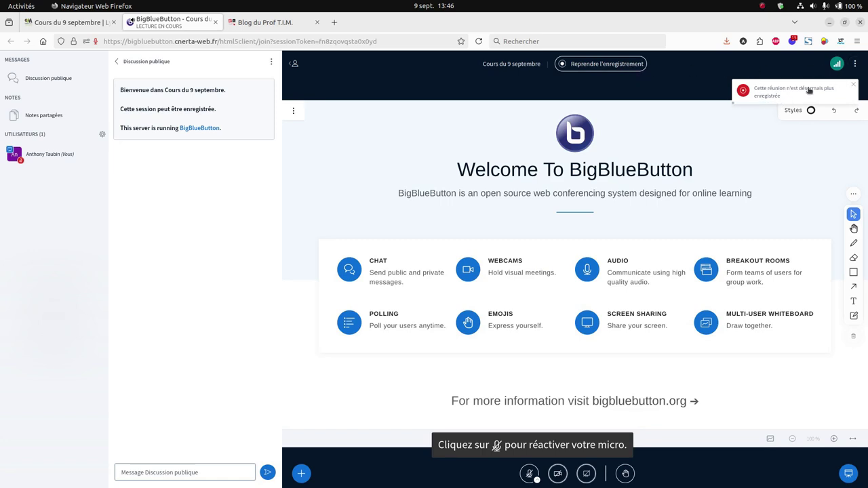
End the meeting for all users and return to the "Cours du 9 septembre" room page in Moodle
{"action": "left_click", "coordinate": [856, 65]}
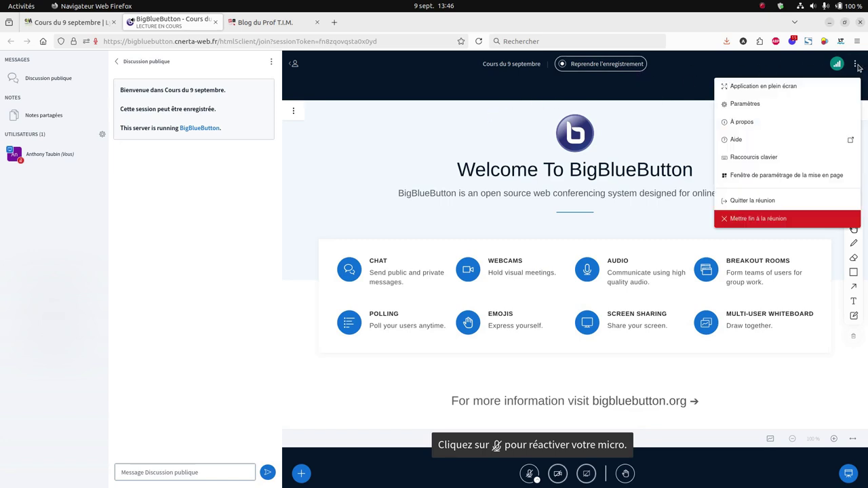
{"action": "left_click", "coordinate": [754, 219]}
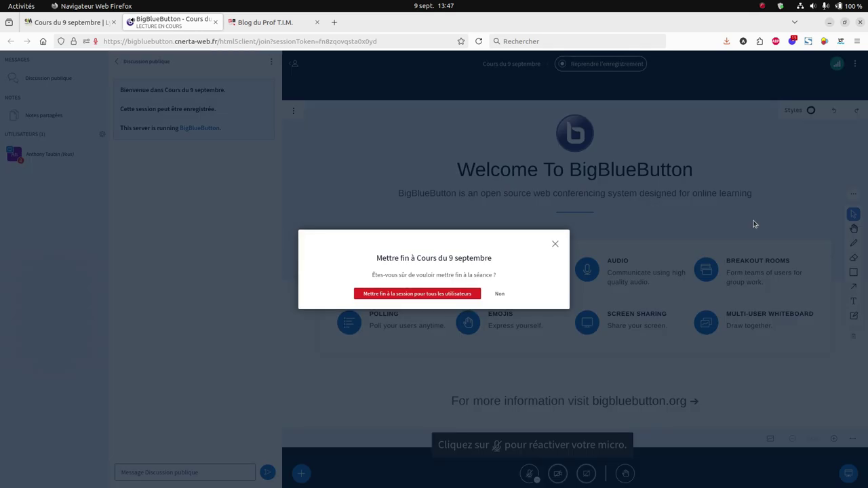
{"action": "left_click", "coordinate": [447, 296]}
{"action": "left_click", "coordinate": [437, 297]}
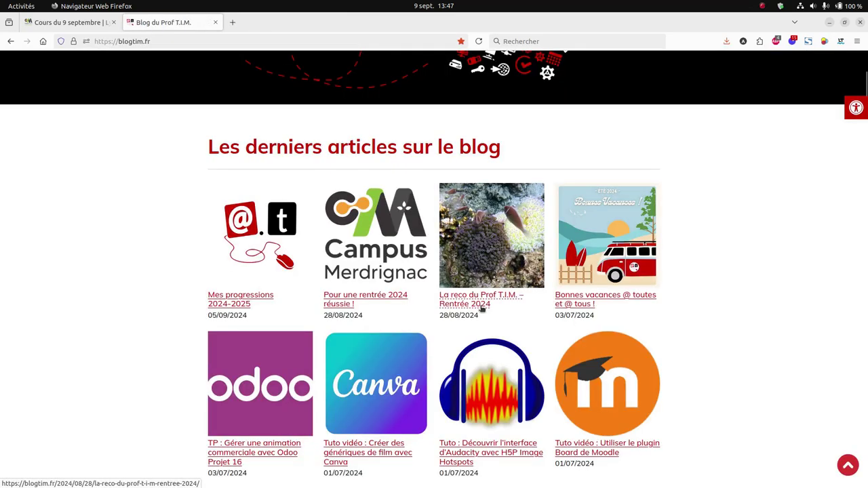
{"action": "left_click", "coordinate": [58, 24]}
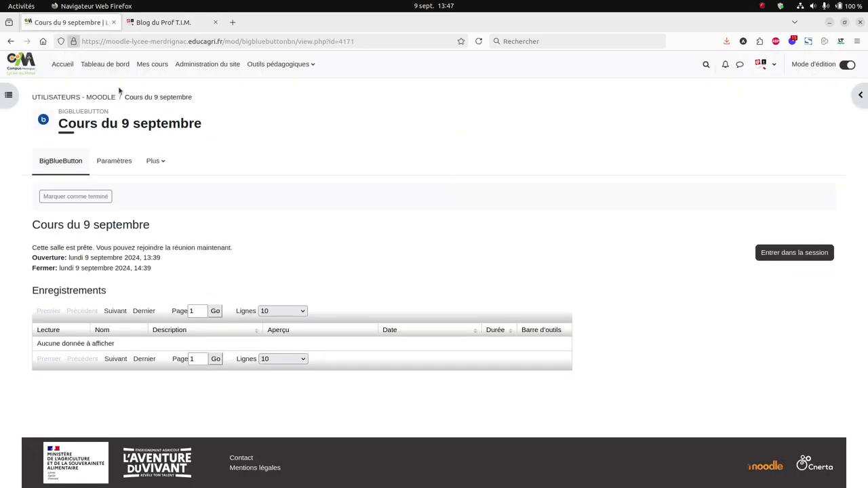